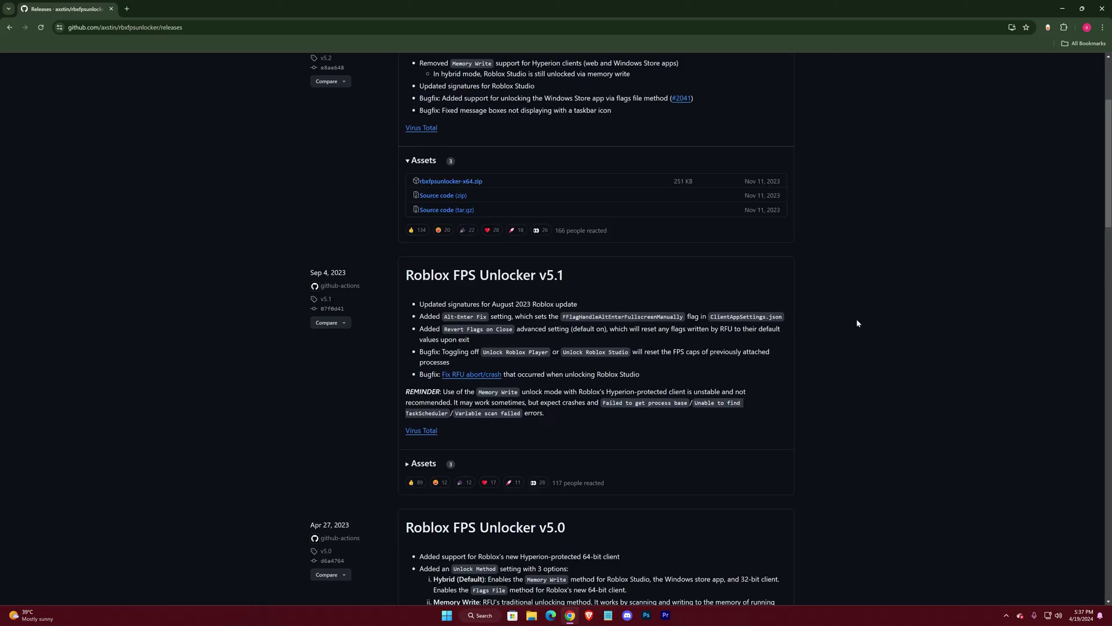
pyautogui.scroll(-2, 856, 323)
pyautogui.scroll(-2, 856, 323)
pyautogui.scroll(-4, 856, 323)
pyautogui.scroll(-4, 856, 324)
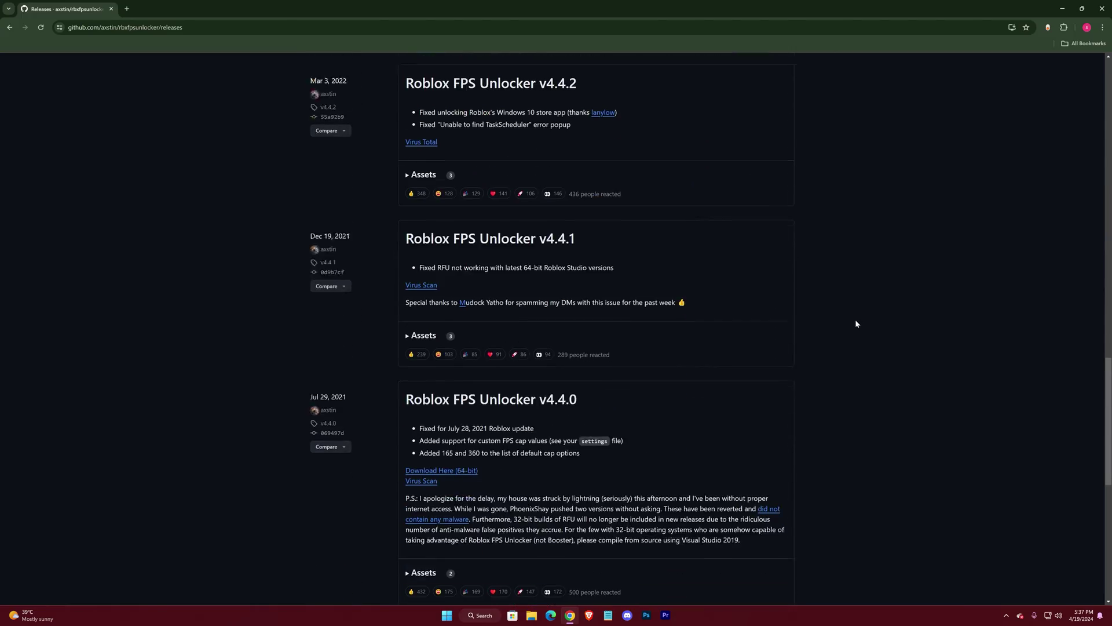
pyautogui.scroll(5, 855, 323)
pyautogui.scroll(5, 855, 325)
pyautogui.scroll(3, 855, 324)
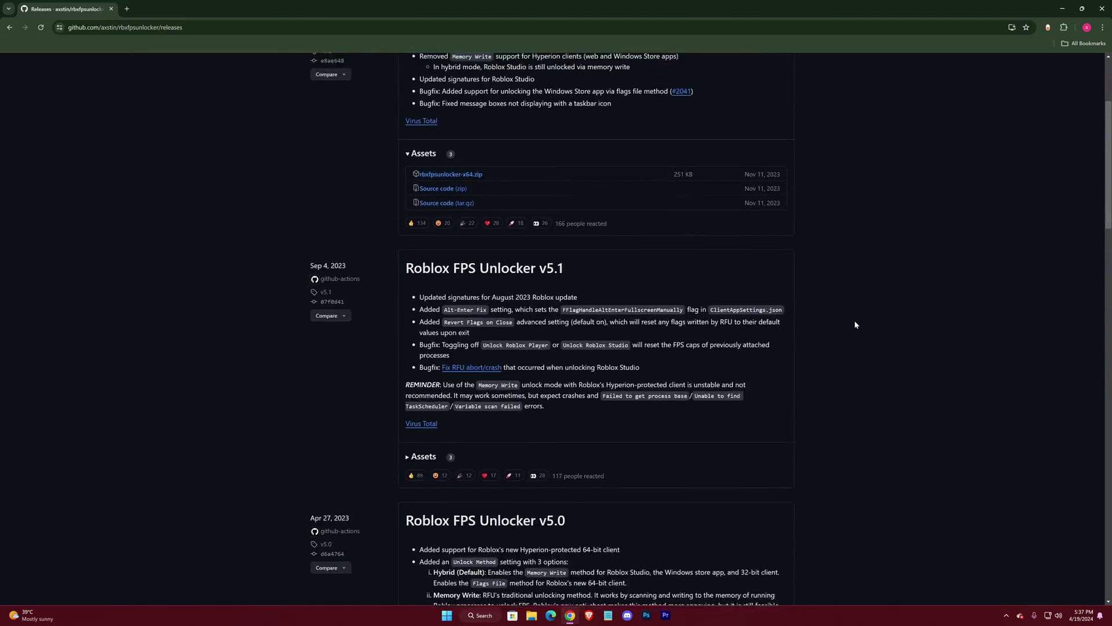
pyautogui.scroll(2, 856, 325)
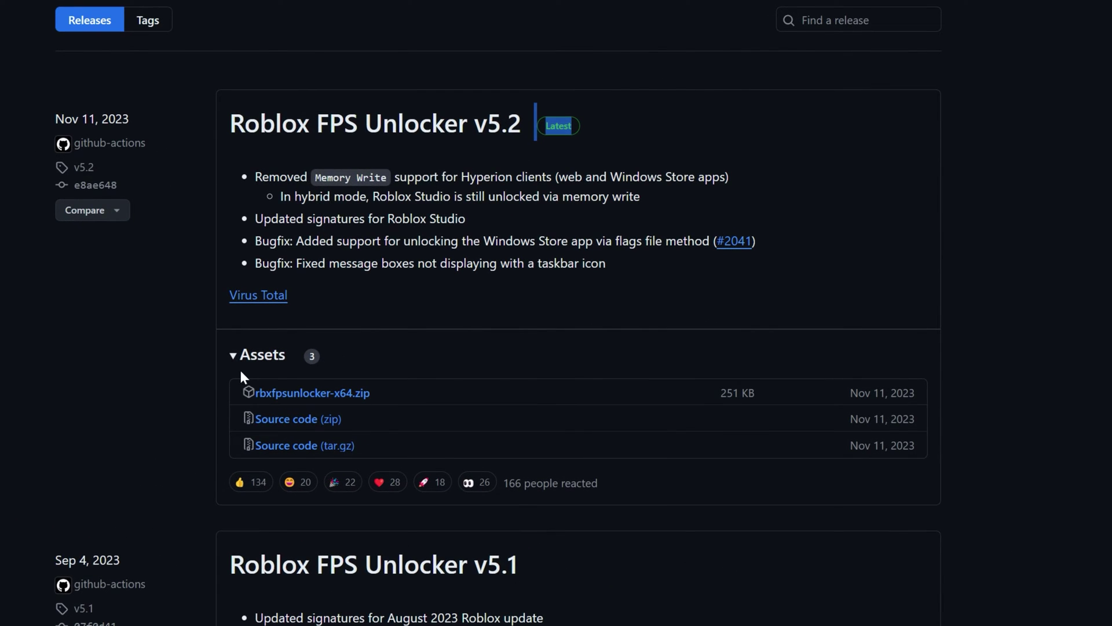
# Step: Download rbxfpsunlocker-x64.zip from the v5.2 release's Assets list
pyautogui.click(233, 361)
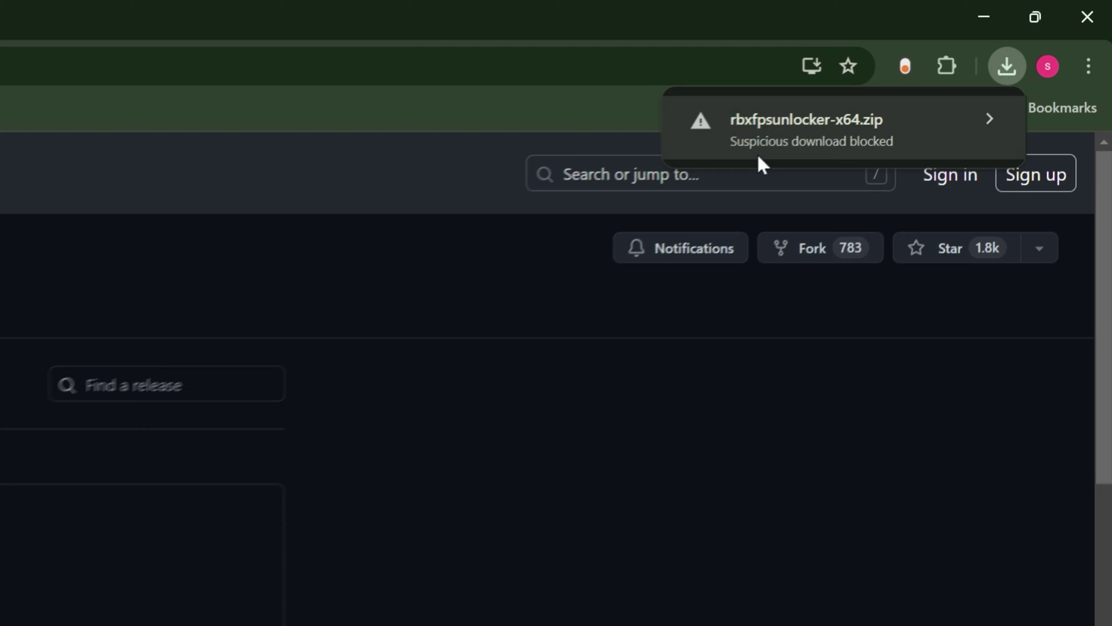
# Step: Keep the blocked rbxfpsunlocker-x64.zip as a suspicious file and show it in its folder
pyautogui.click(1064, 48)
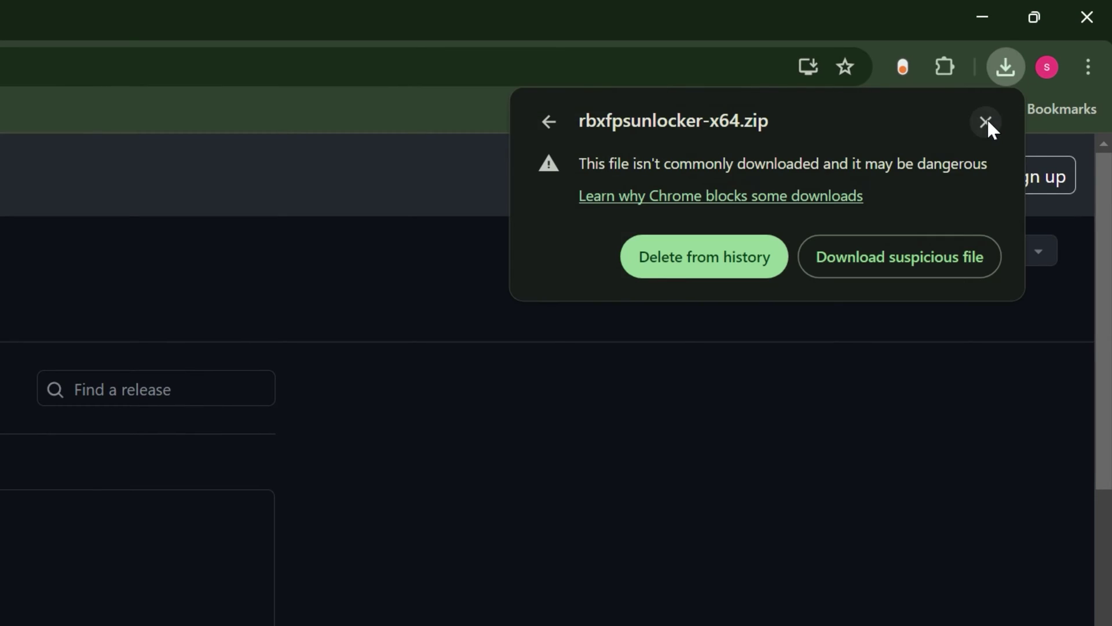
pyautogui.click(906, 260)
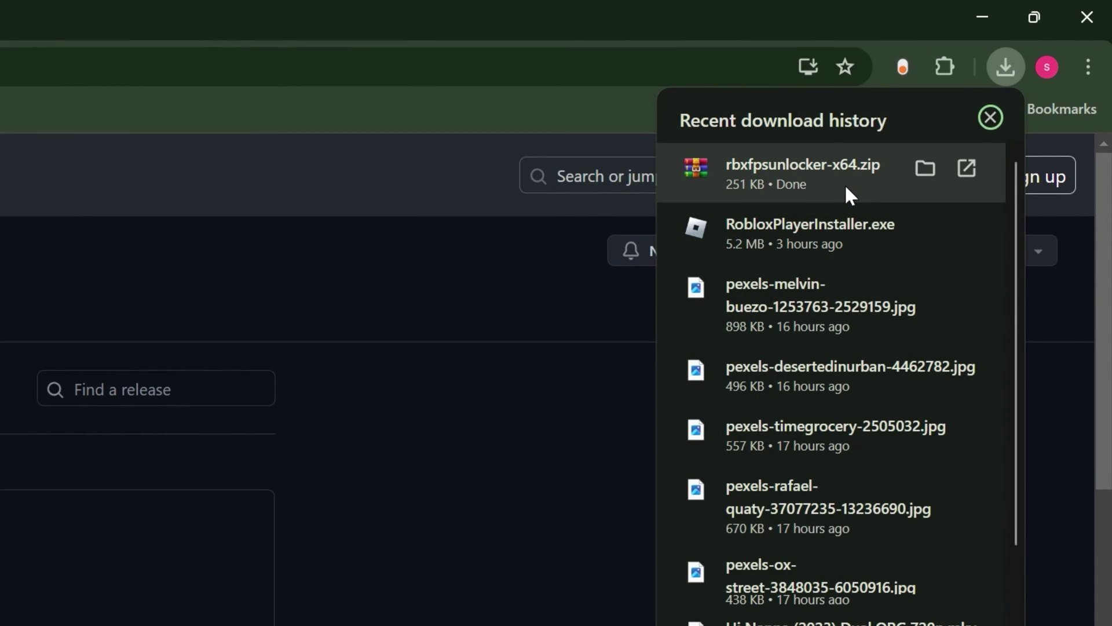
pyautogui.click(923, 165)
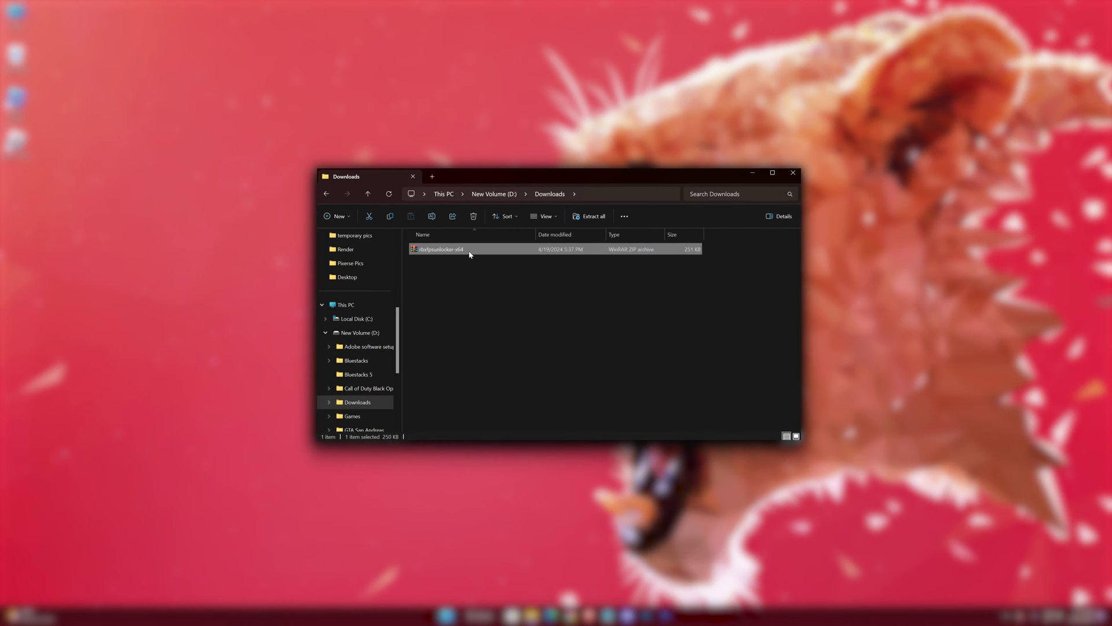
# Step: Extract the zip with WinRAR Extract Here and move rbxfpsunlocker.exe to the desktop
pyautogui.rightClick(467, 251)
pyautogui.moveTo(454, 470)
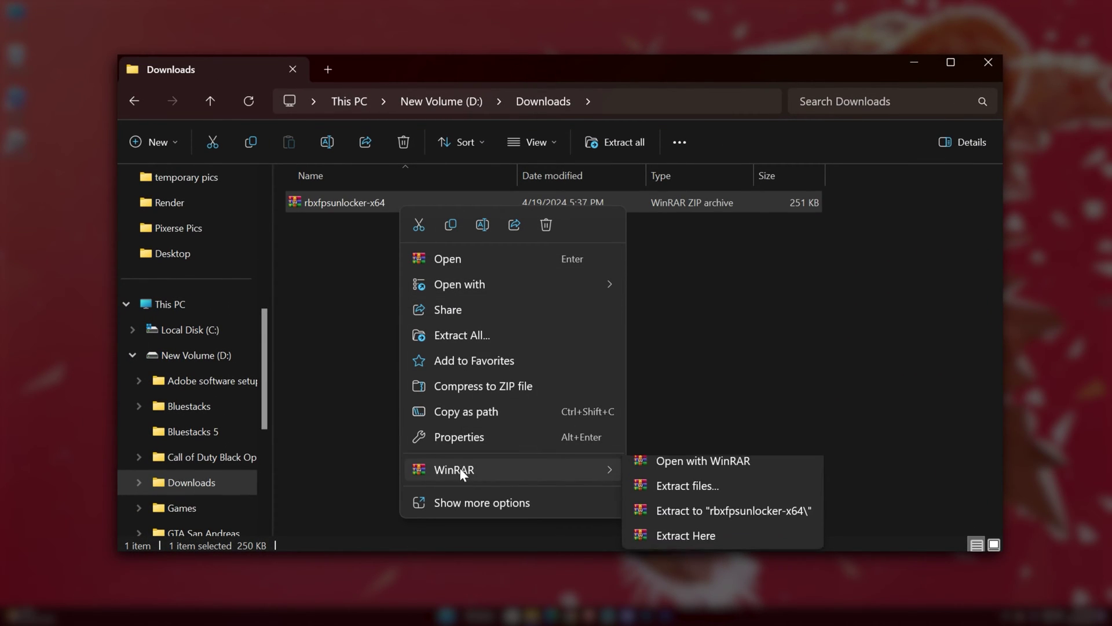
pyautogui.click(687, 545)
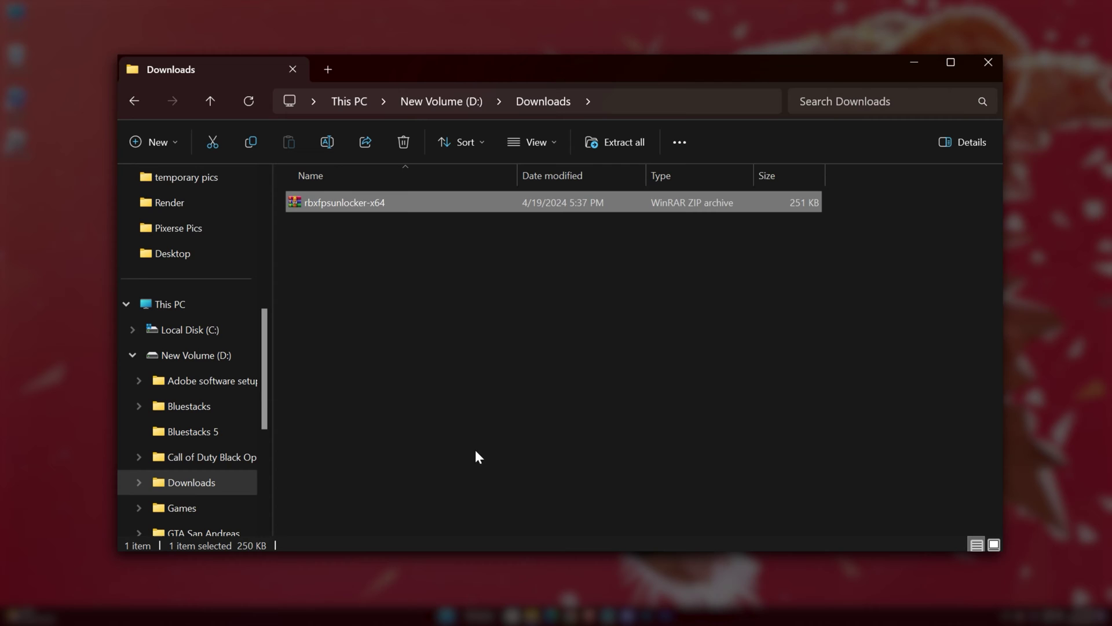
pyautogui.click(314, 206)
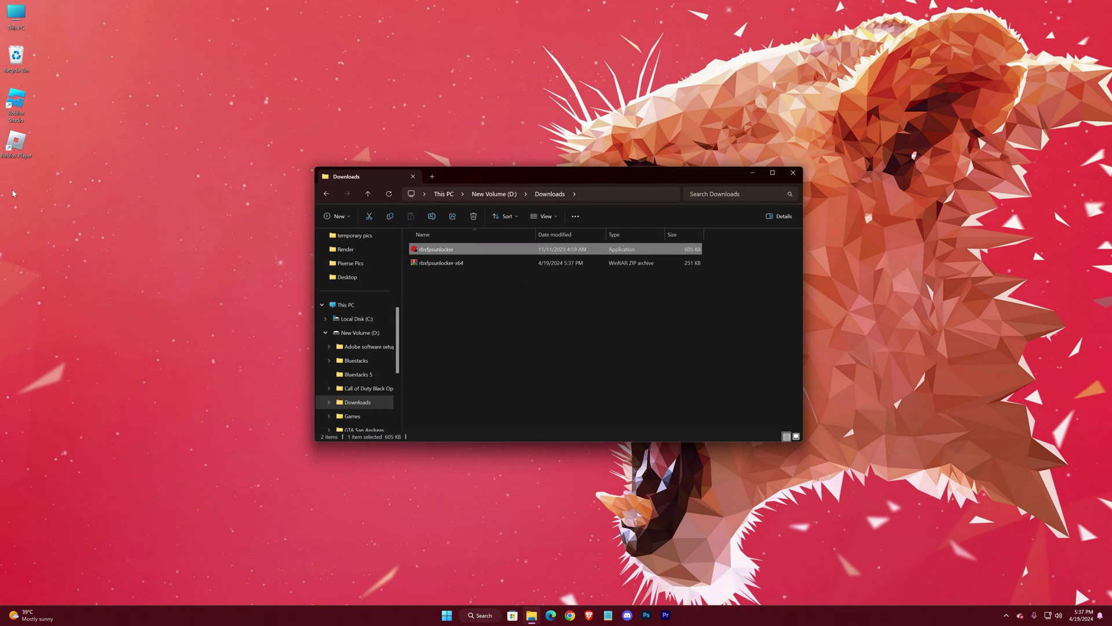
pyautogui.moveTo(13, 193); pyautogui.dragTo(15, 195)
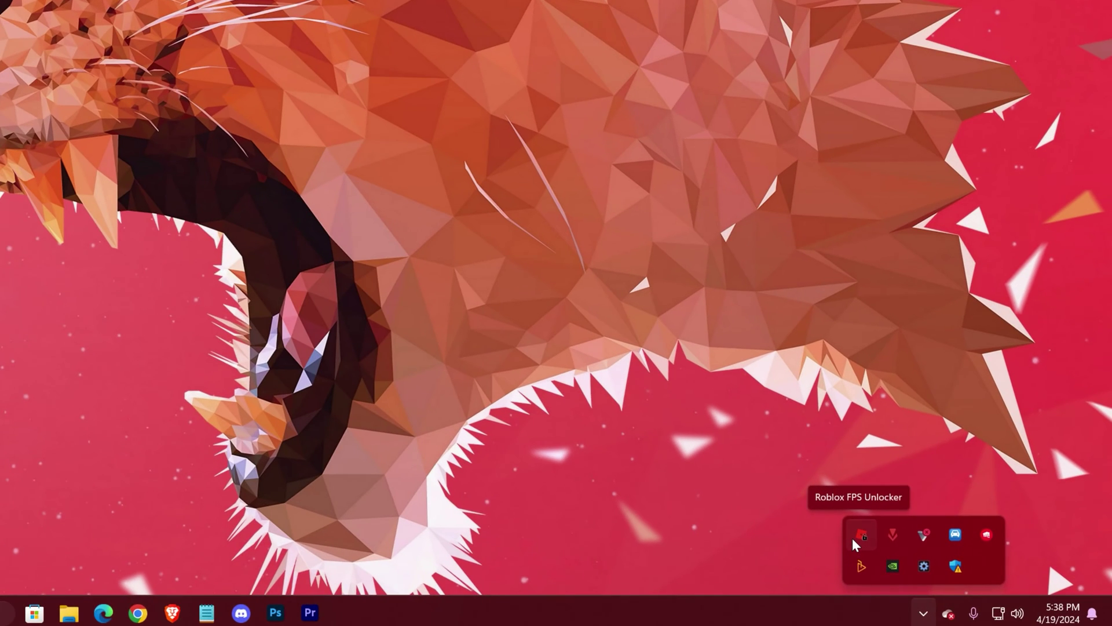
# Step: Check Unlock Roblox Player in the tray menu, then review the FPS Cap and Advanced submenus
pyautogui.rightClick(857, 538)
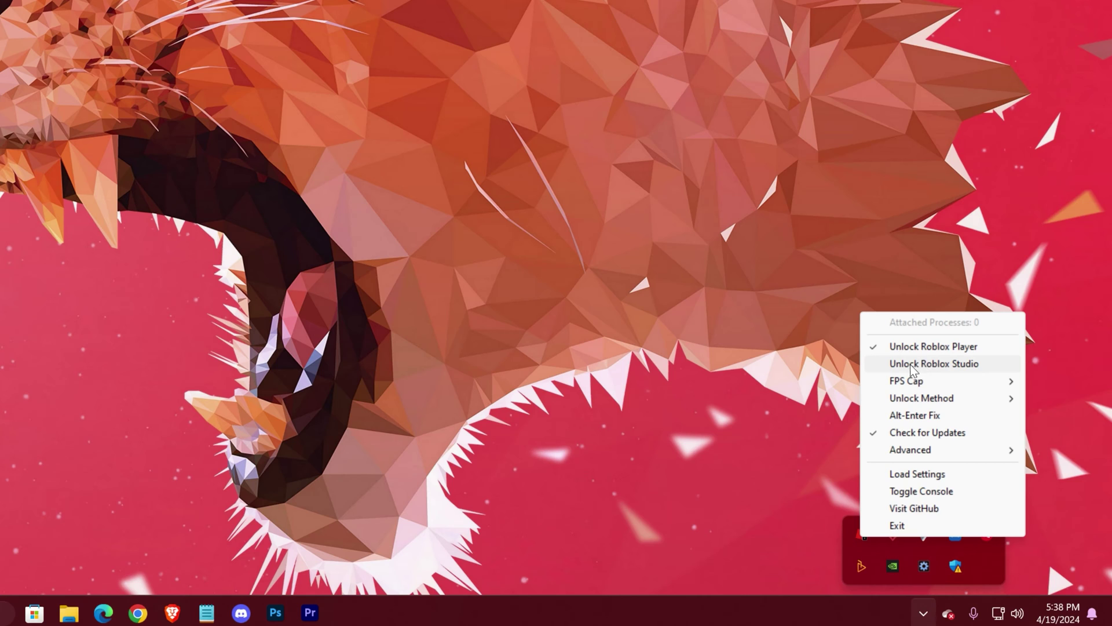
pyautogui.click(935, 350)
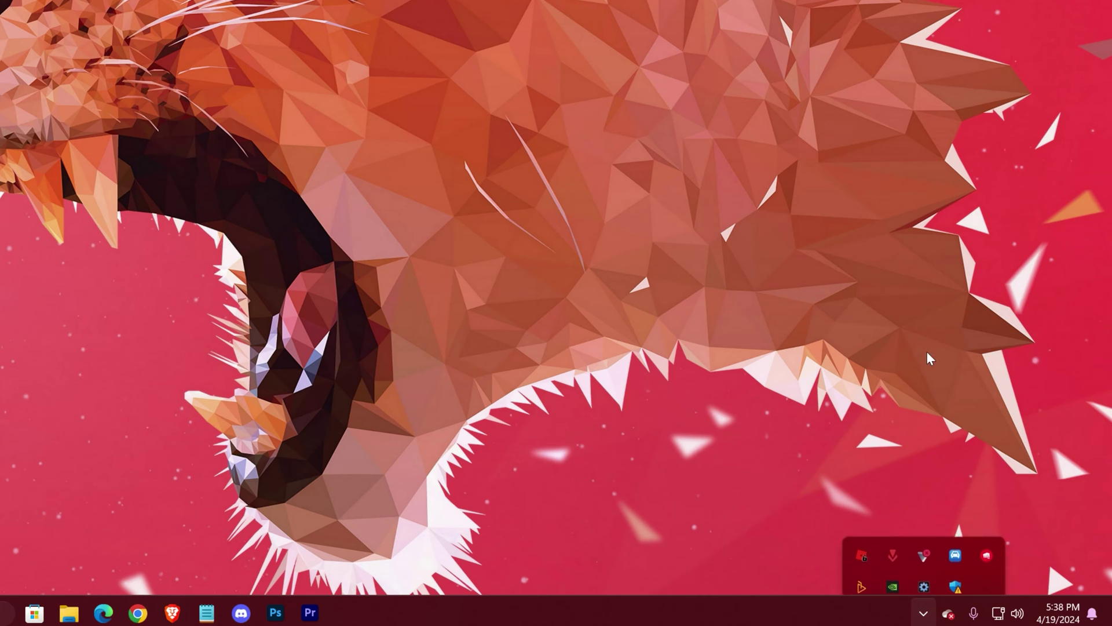
pyautogui.rightClick(869, 565)
pyautogui.moveTo(927, 400)
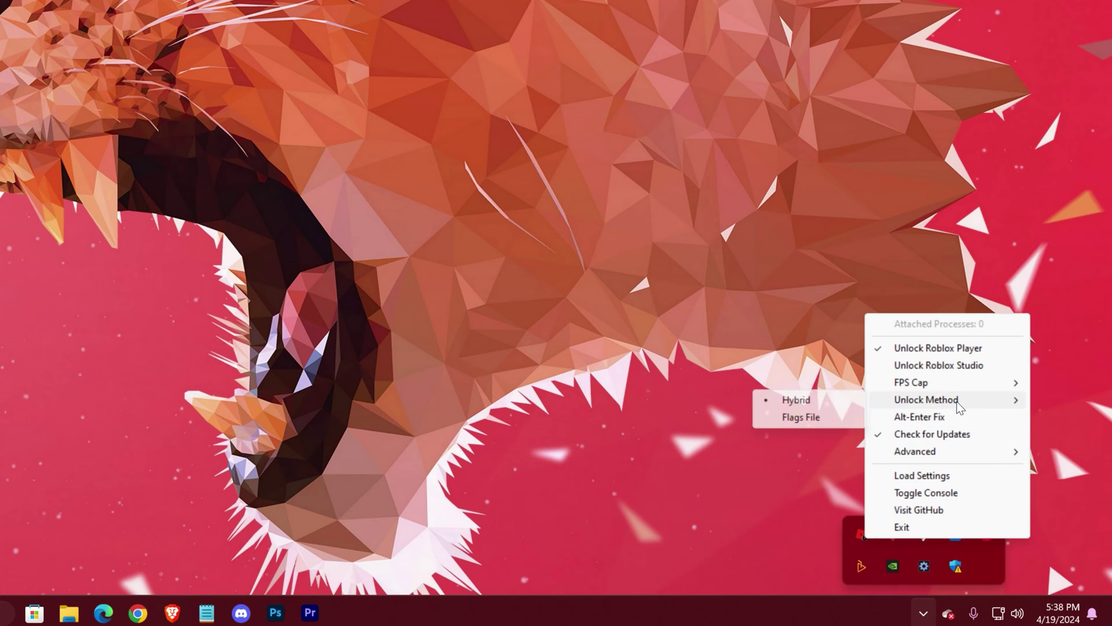
pyautogui.click(960, 439)
pyautogui.moveTo(921, 451)
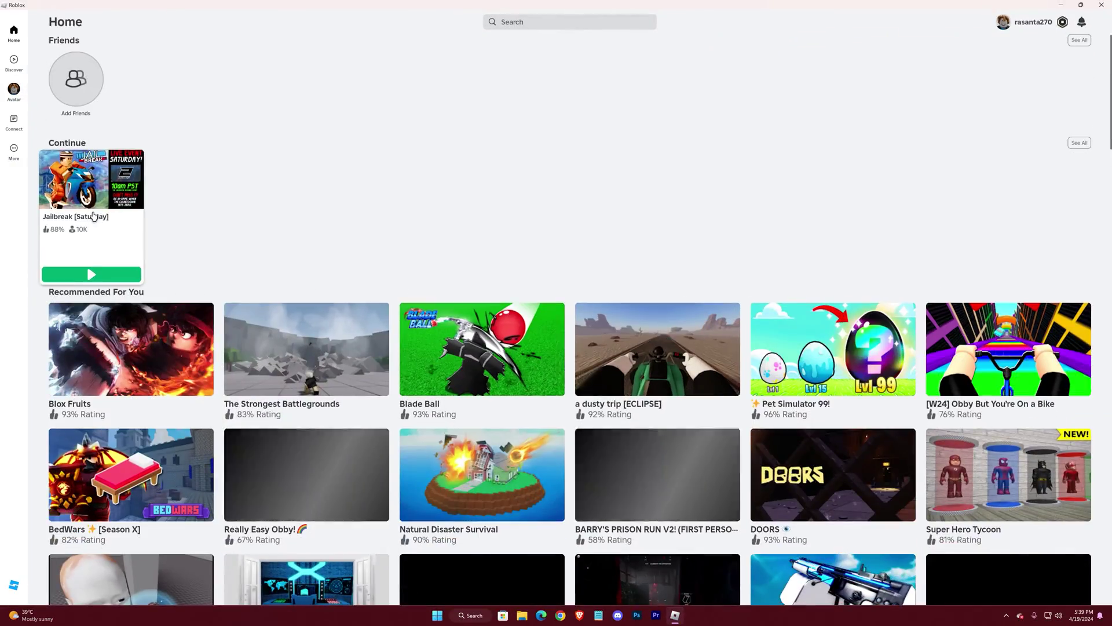
# Step: Open the Jailbreak game from the Roblox home page
pyautogui.click(98, 230)
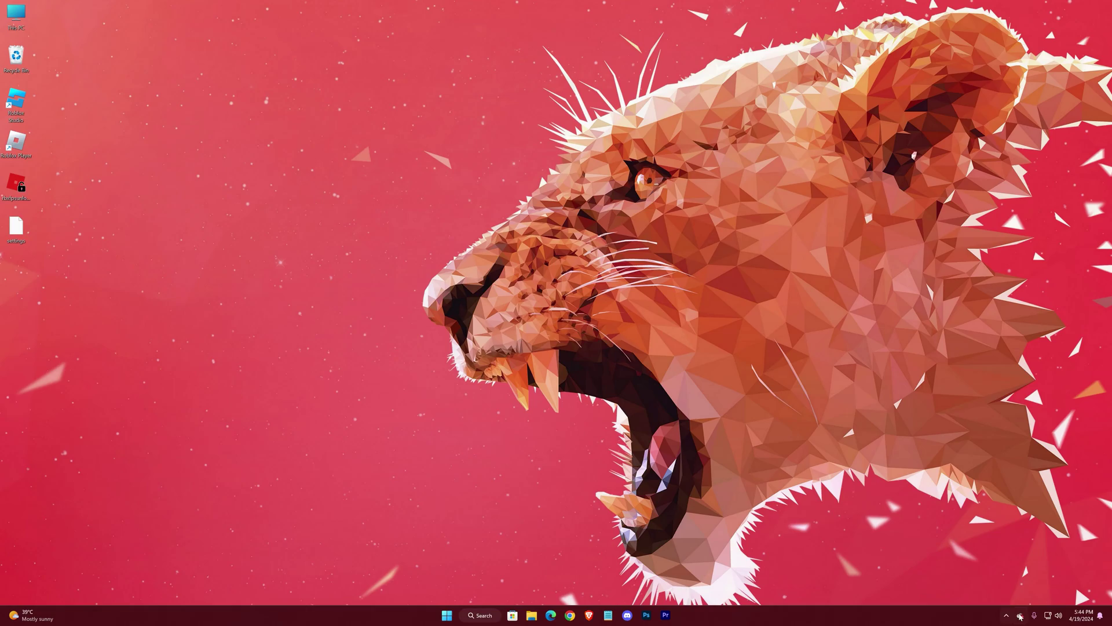
# Step: Choose Exit from the Roblox FPS Unlocker tray icon menu
pyautogui.rightClick(983, 589)
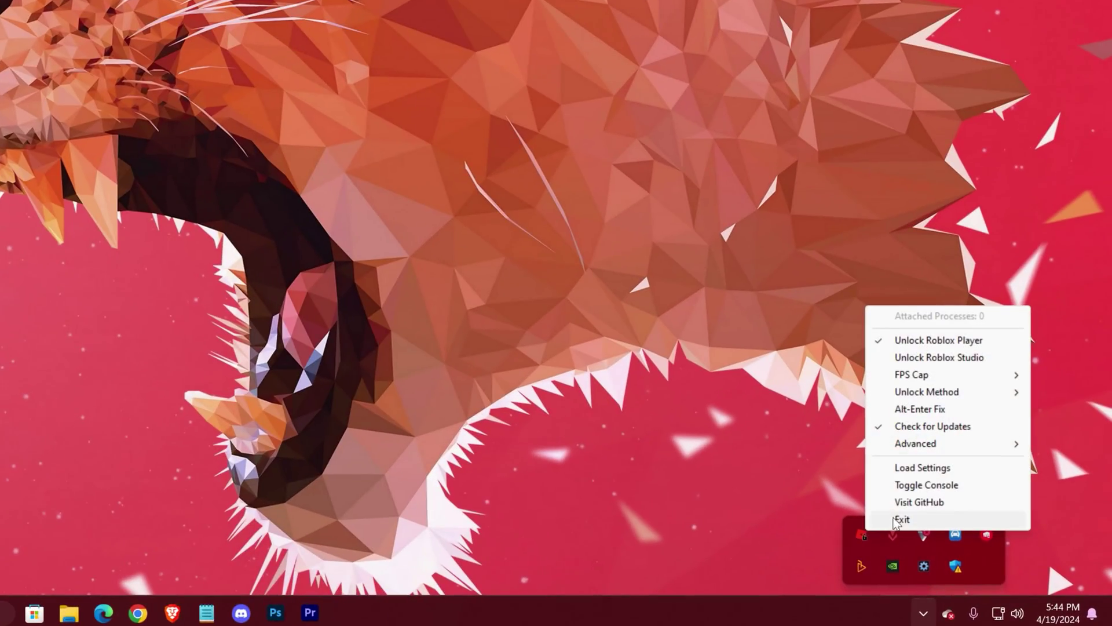
pyautogui.click(990, 564)
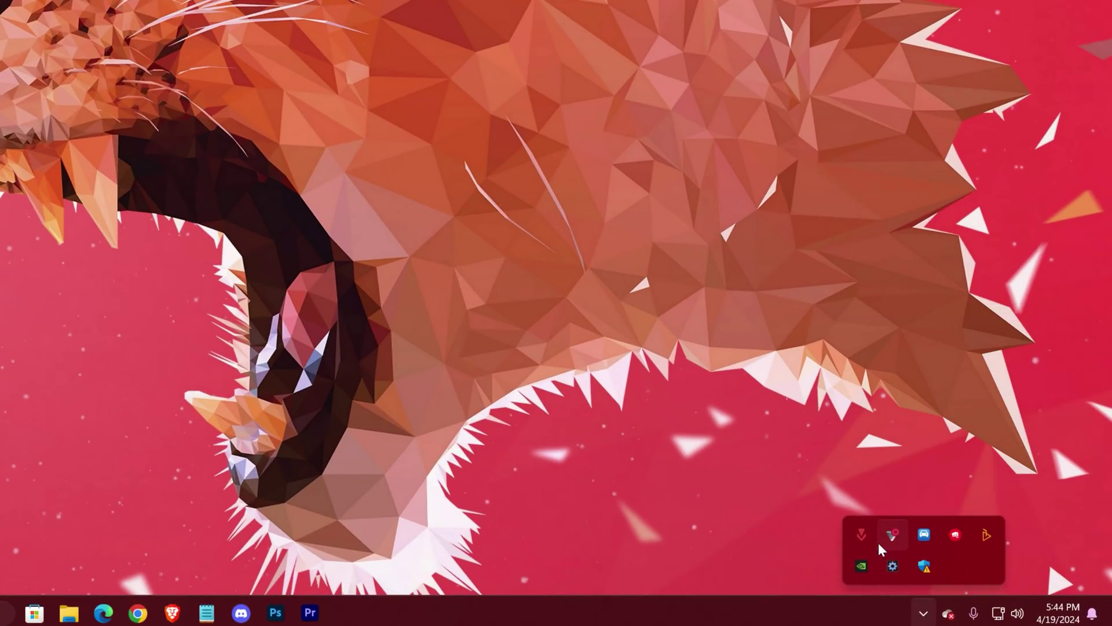